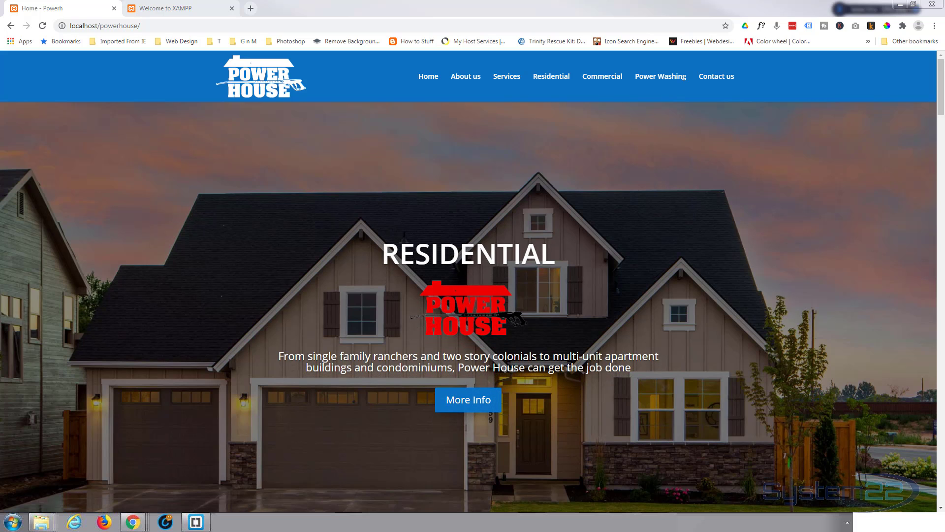
Step: Open the WordPress admin login page of the localhost/powerhouse site through its wp-admin address
left_click(155, 28)
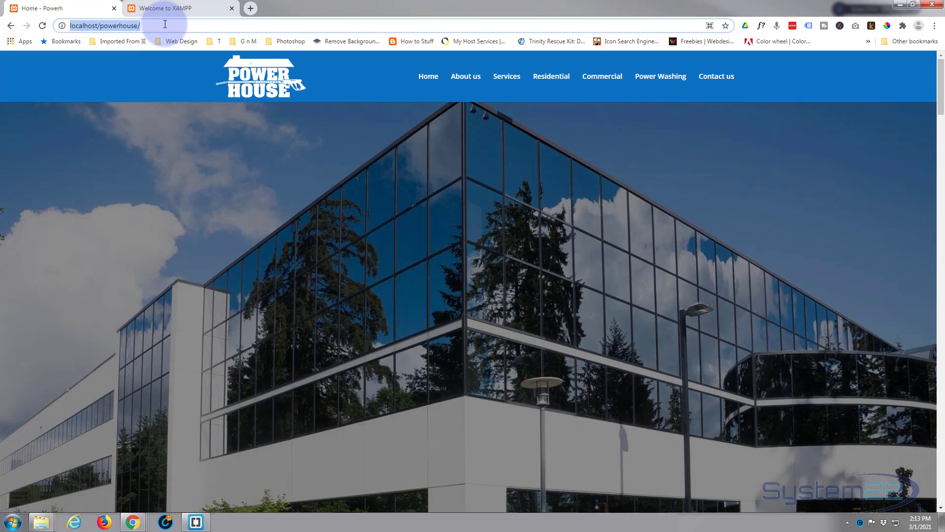
type("wp-admin")
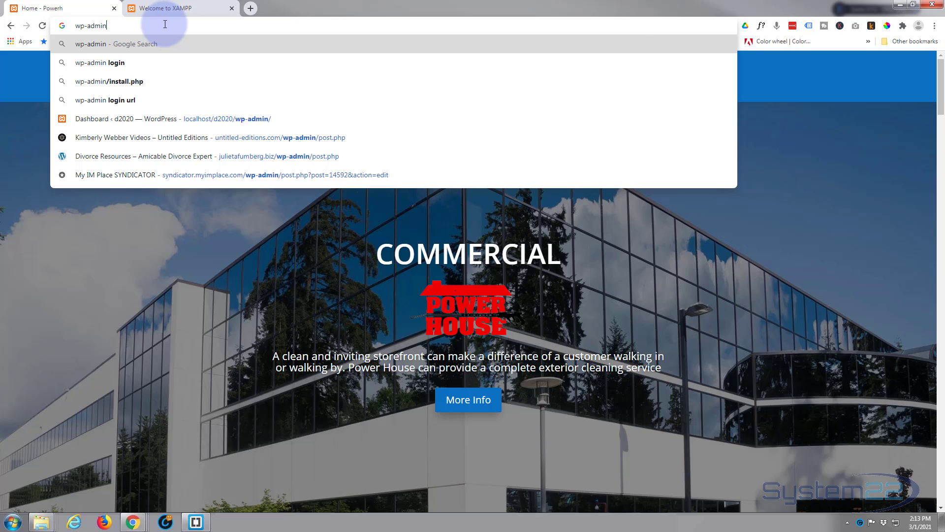
key("Return")
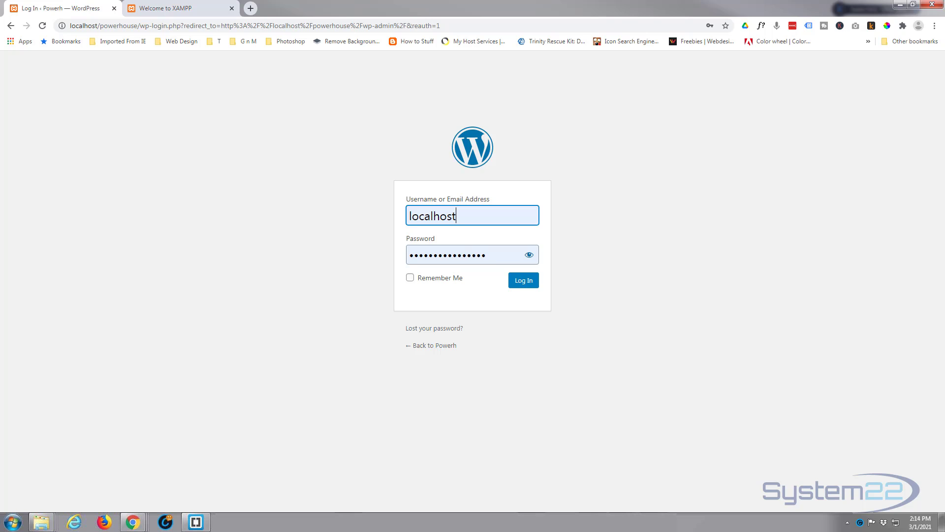
Step: Open wp-config.php from the xampp/htdocs/powerhouse folder in Brackets, look up the database name, and return to the browser
left_click_drag(0, 131, 209, 138)
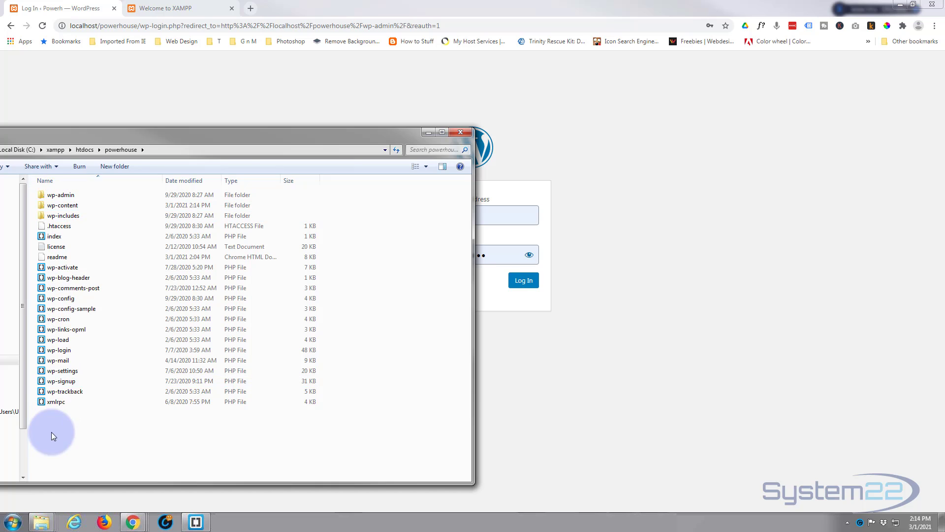
double_click(43, 299)
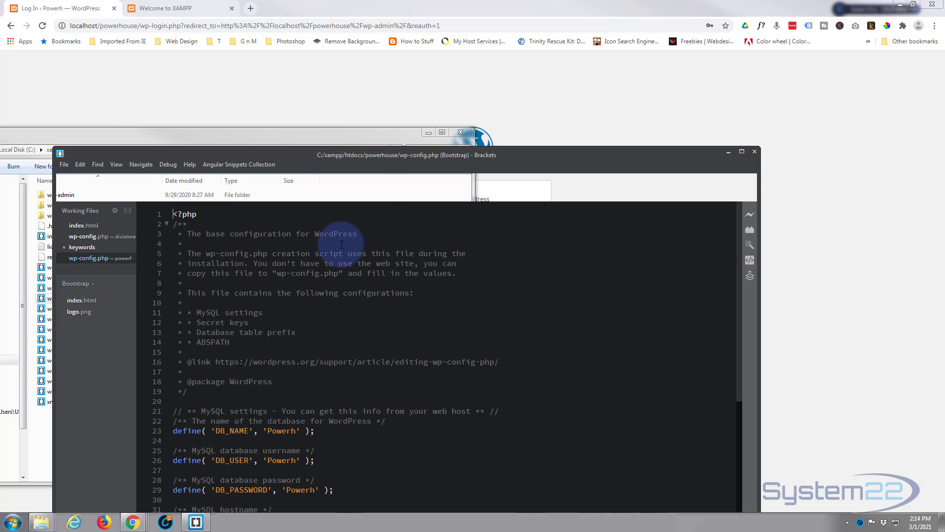
left_click_drag(380, 155, 381, 51)
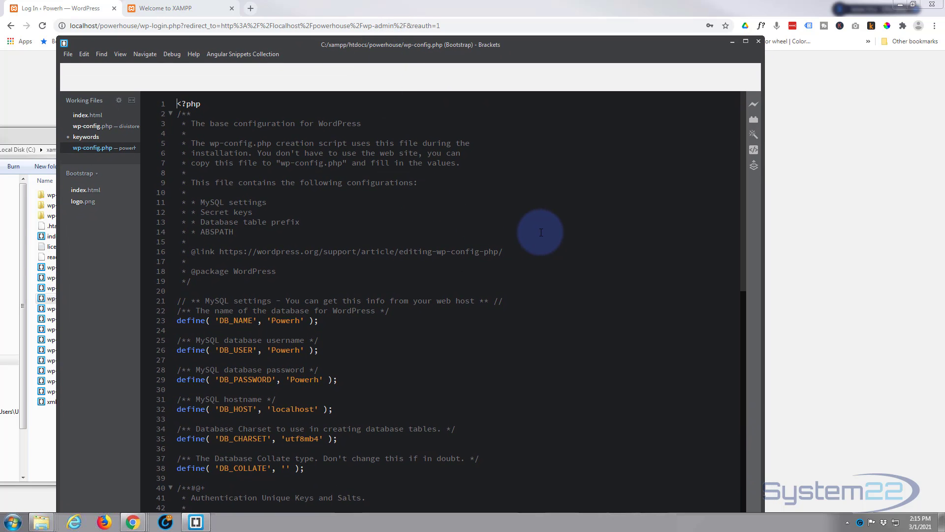
scroll(541, 232, "down", 2)
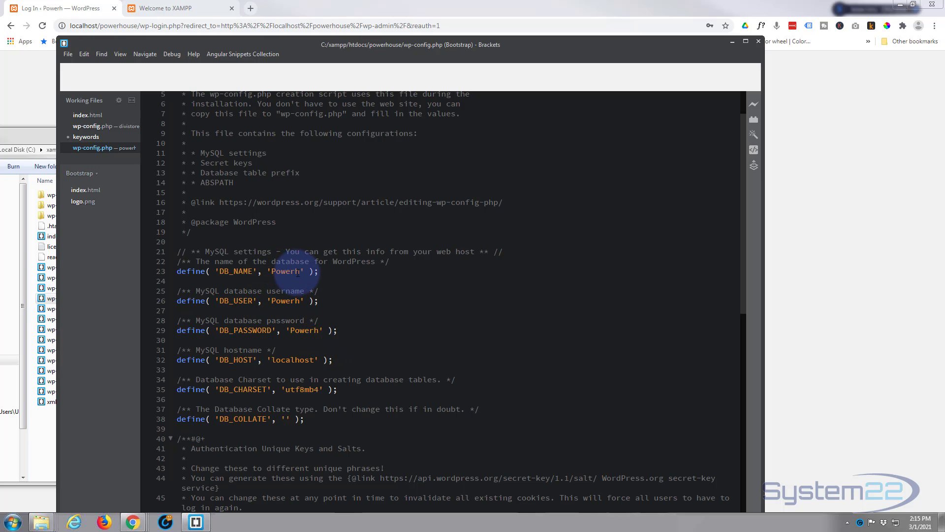
left_click(730, 43)
left_click(424, 133)
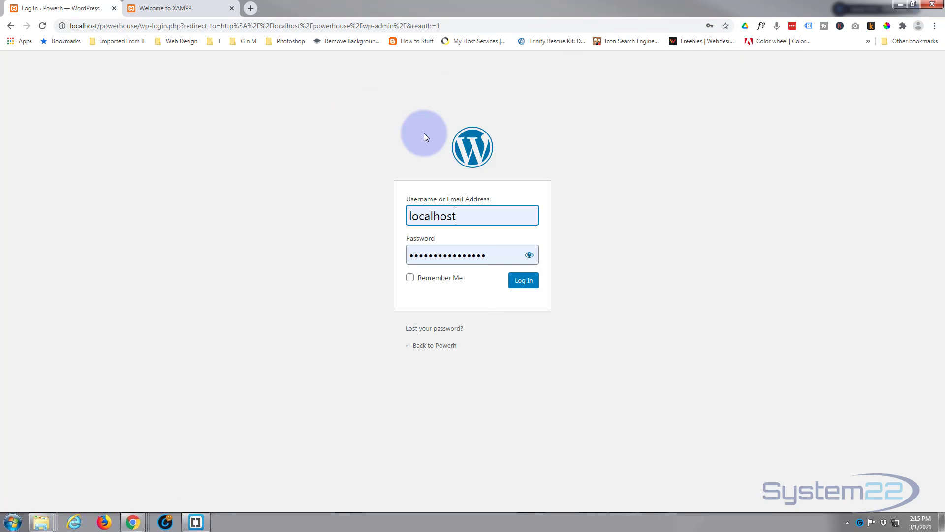
Step: Open phpMyAdmin from the XAMPP dashboard and browse the wp_users table of the powerh database
left_click(174, 9)
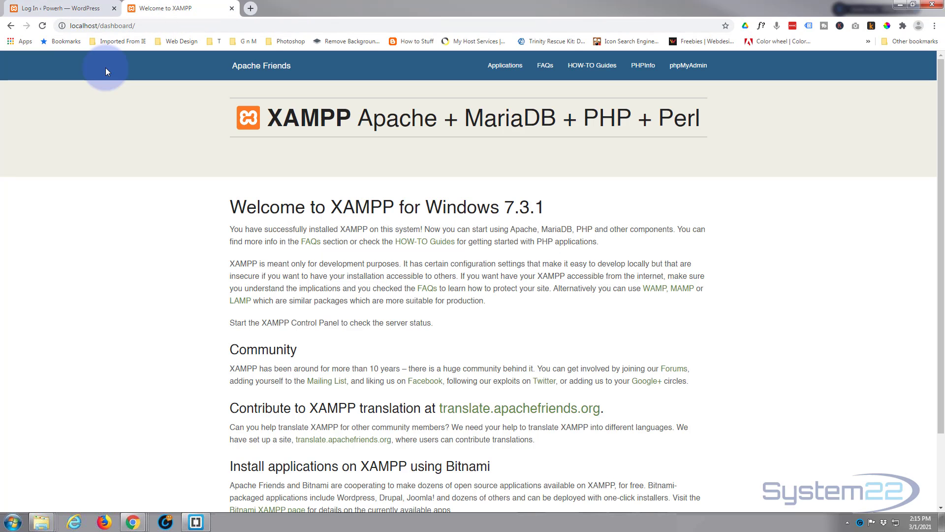
left_click(689, 68)
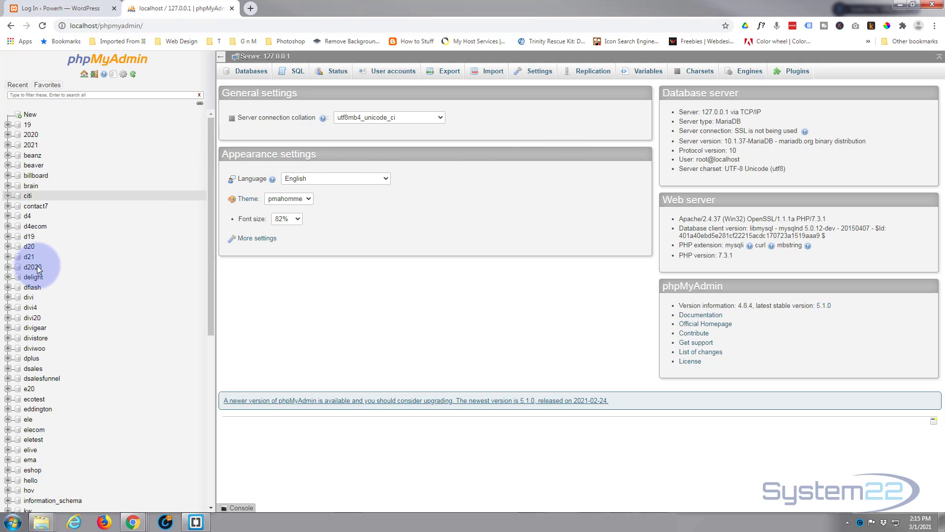
scroll(72, 339, "down", 2)
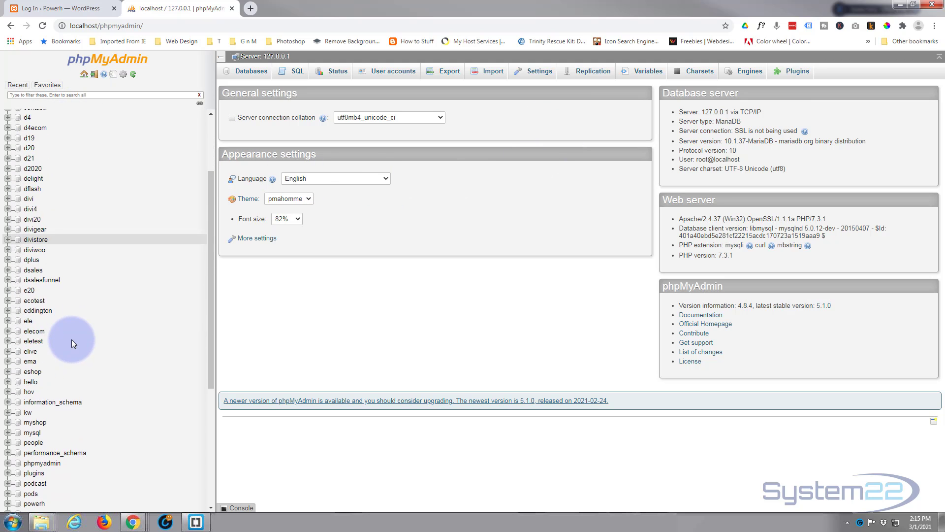
scroll(72, 338, "down", 2)
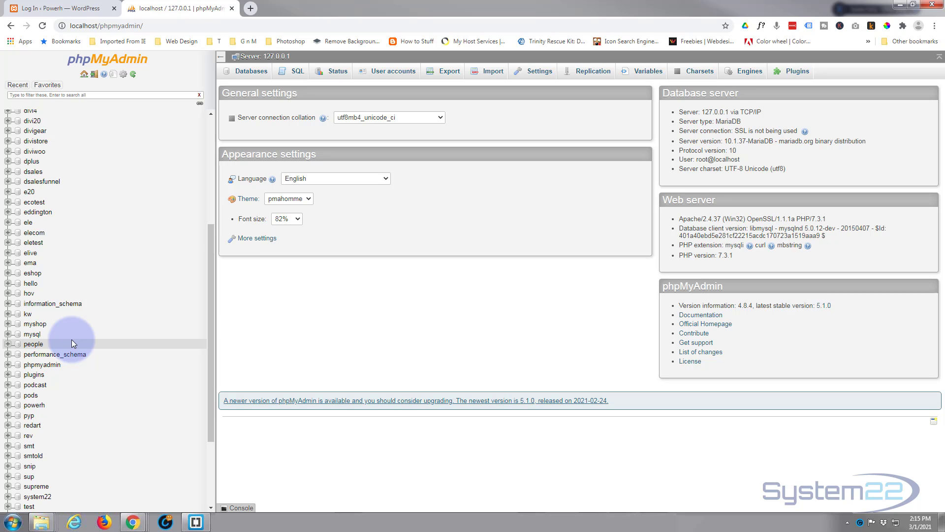
left_click(35, 407)
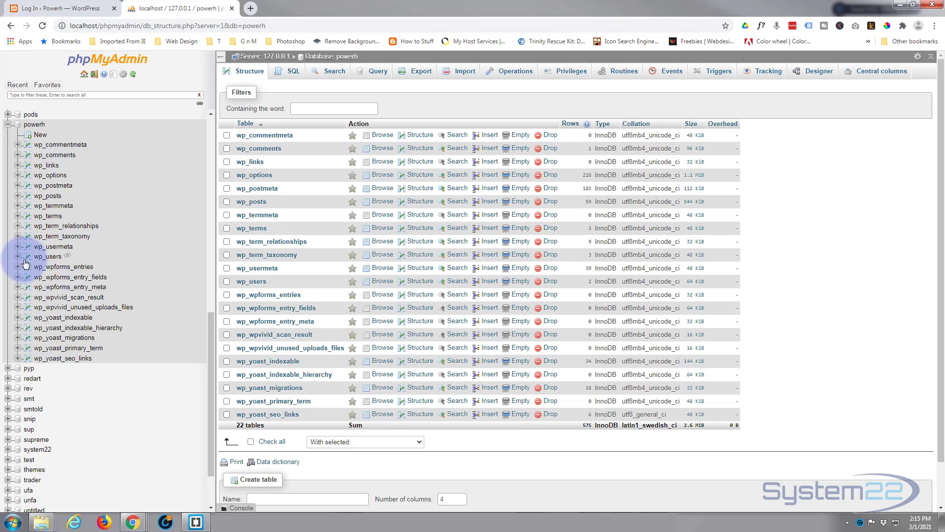
left_click(54, 260)
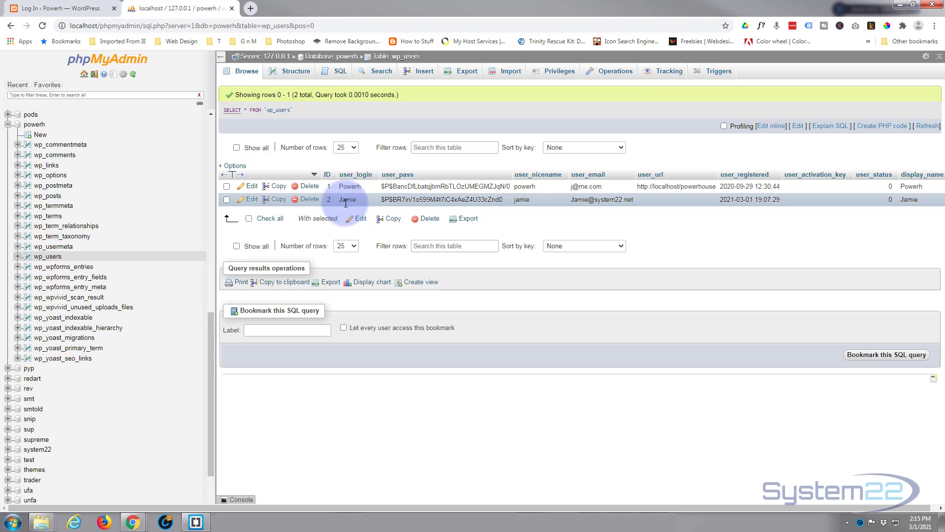
Step: Edit the user record with ID 2 and replace its user_pass value with the new account password
left_click(242, 200)
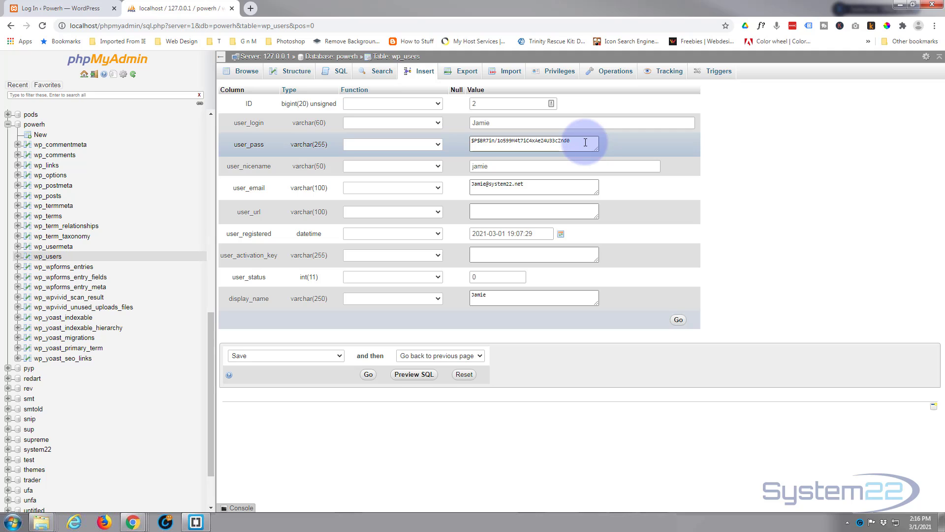
left_click_drag(586, 142, 520, 142)
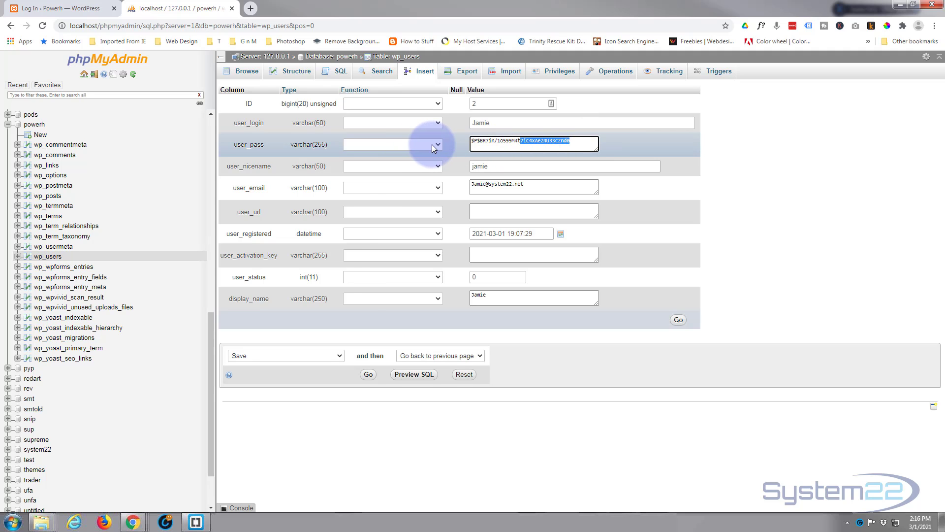
left_click(433, 144)
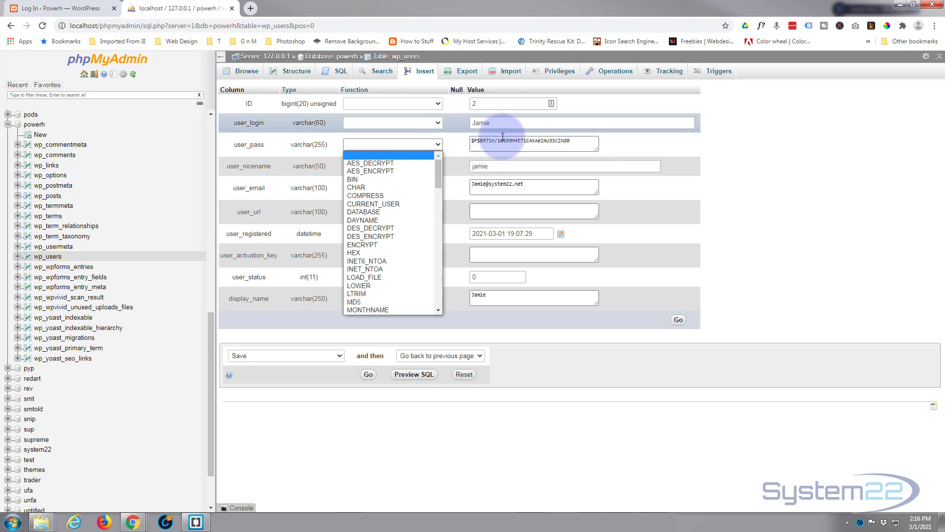
left_click_drag(571, 142, 454, 140)
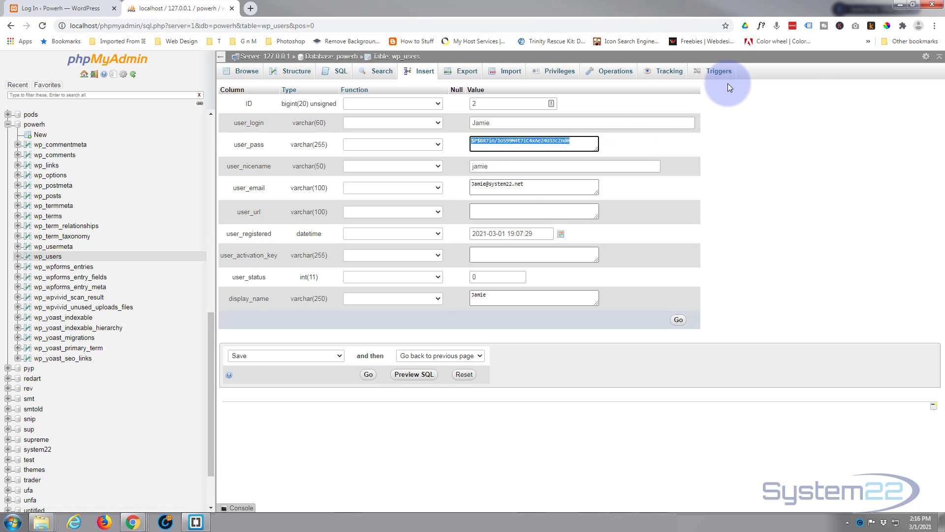
key("BackSpace")
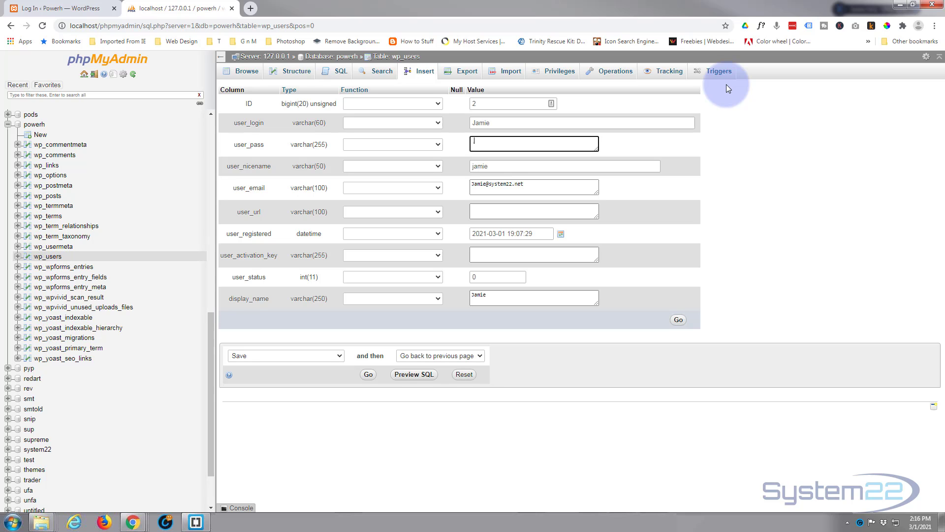
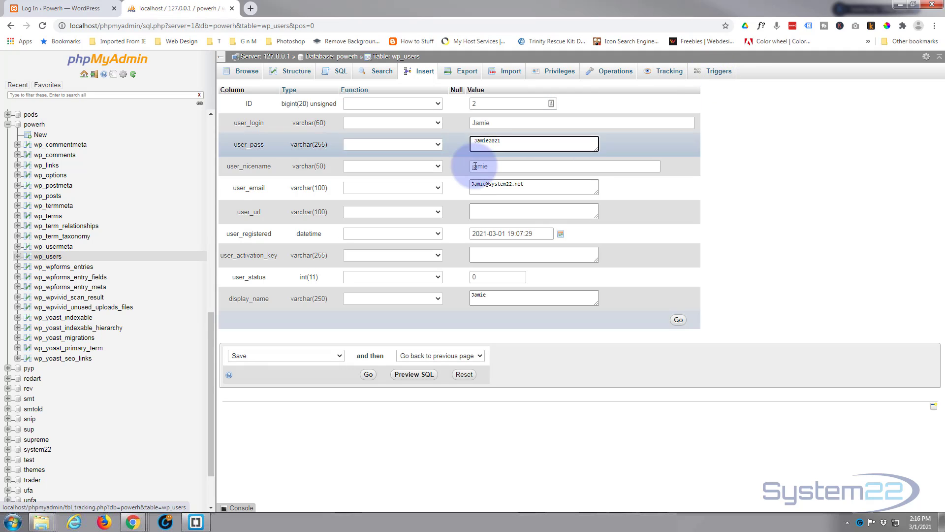
Step: Apply the MD5 function to the user_pass field and save the user record
left_click(437, 145)
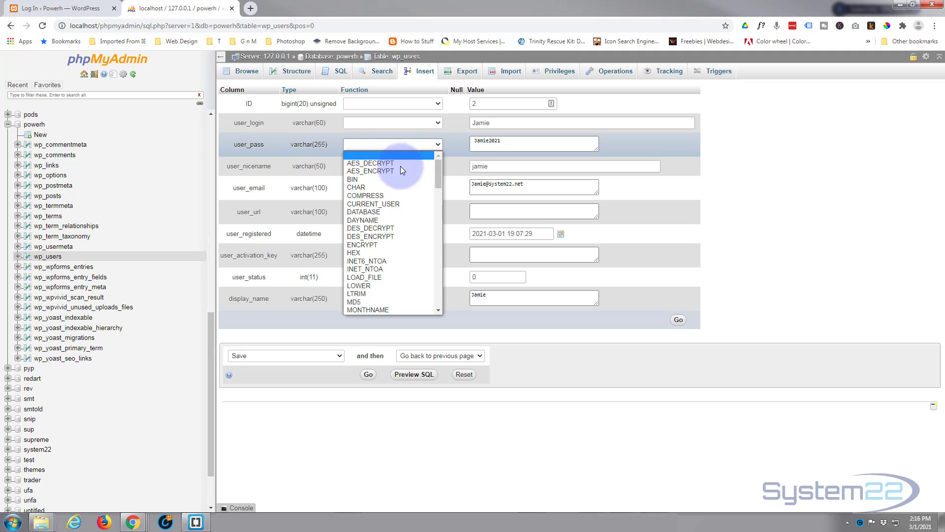
left_click_drag(440, 171, 436, 184)
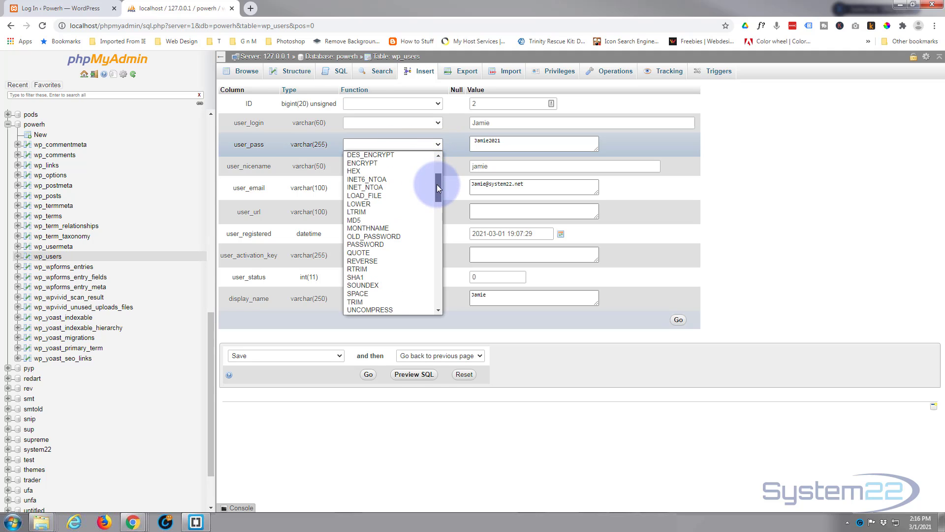
left_click(358, 225)
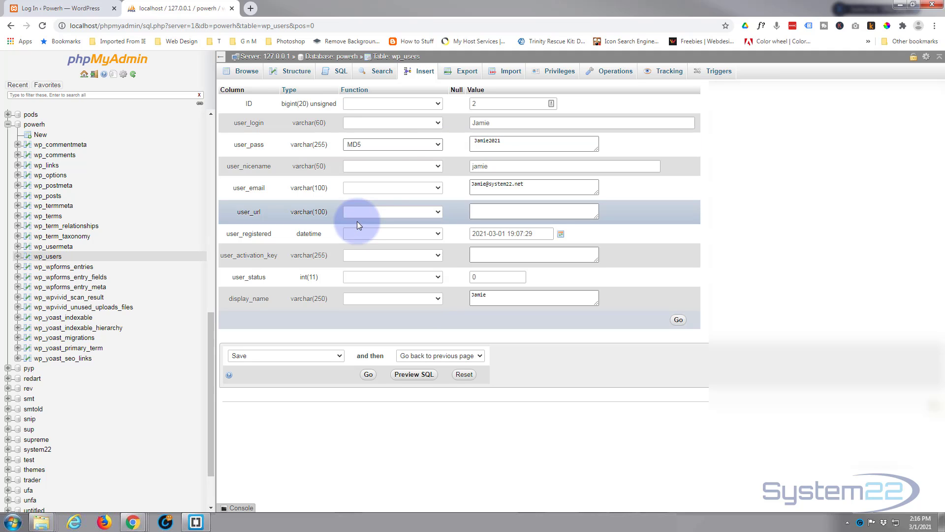
left_click(367, 375)
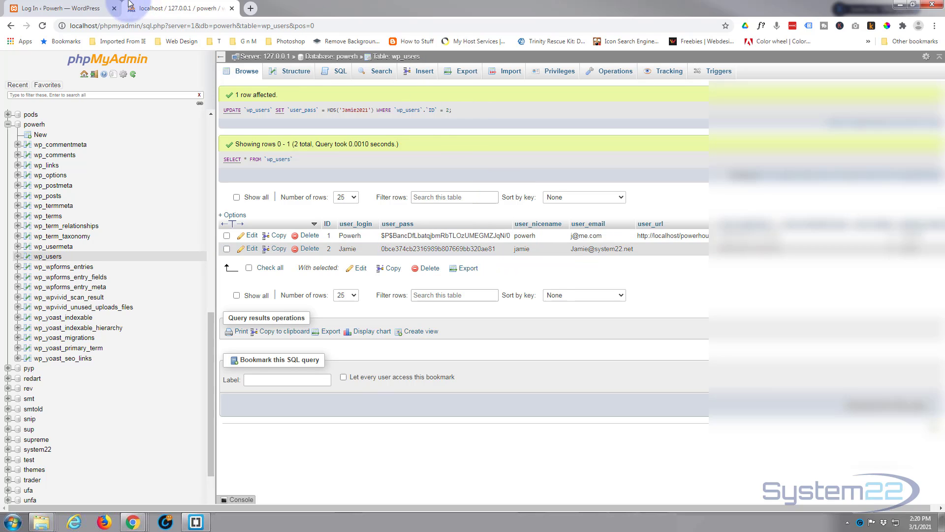
Step: Log in to the Powerh WordPress site with the account's username and new password, declining the LastPass account update
left_click(64, 11)
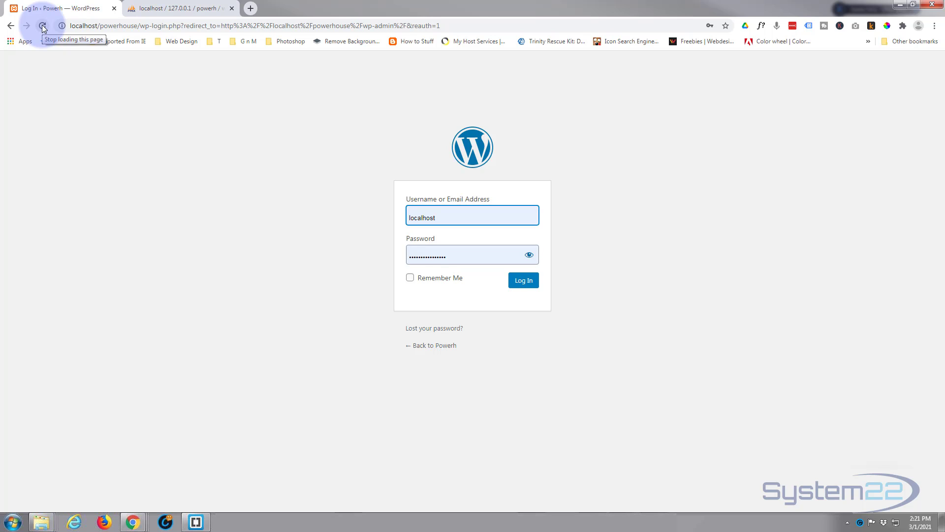
key("ctrl+a")
type("Jamie")
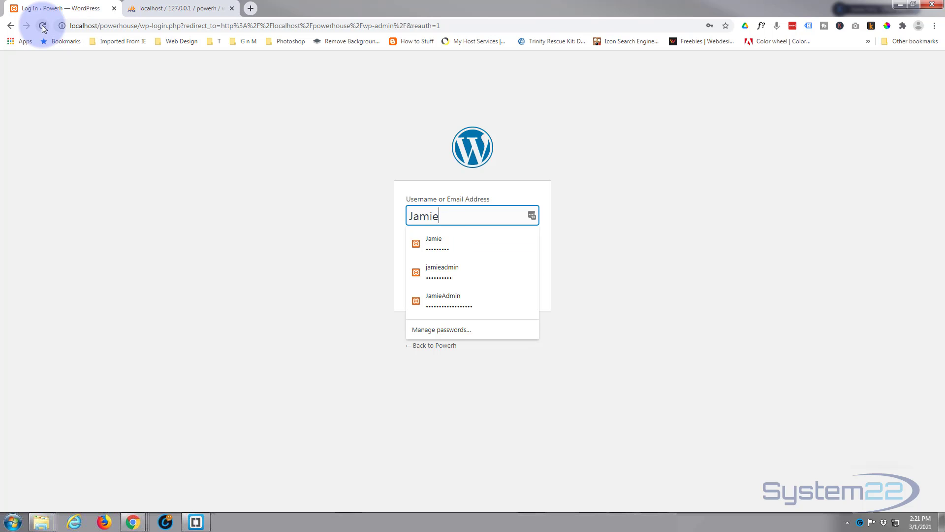
left_click(399, 241)
left_click_drag(498, 257, 372, 242)
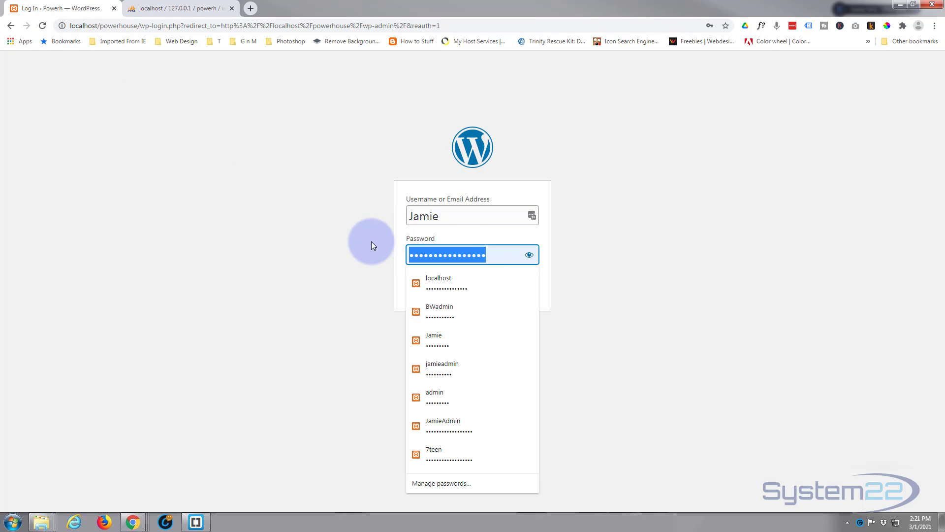
type("•••••")
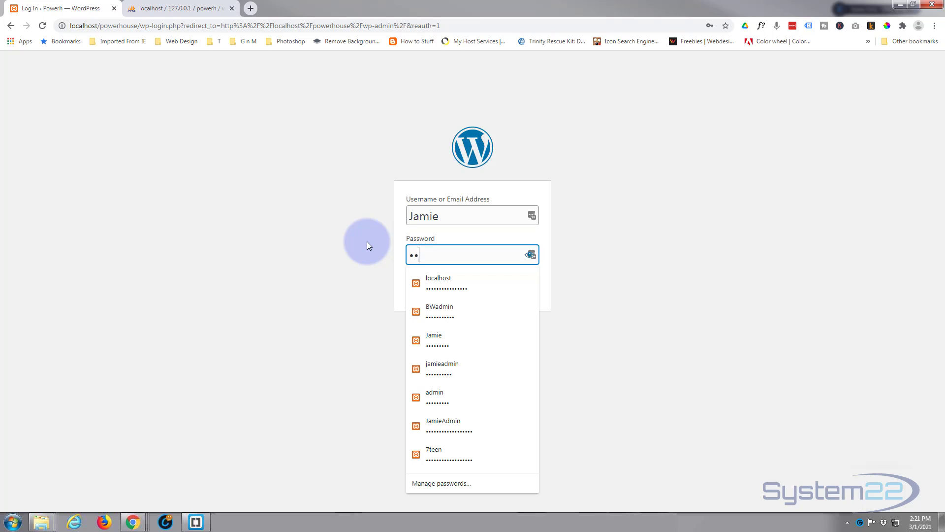
type("••••")
left_click(400, 247)
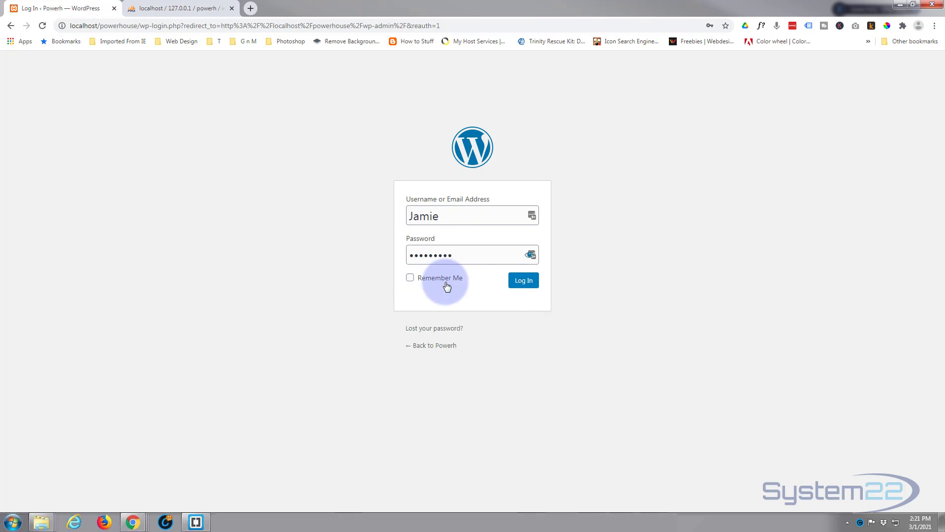
left_click(529, 285)
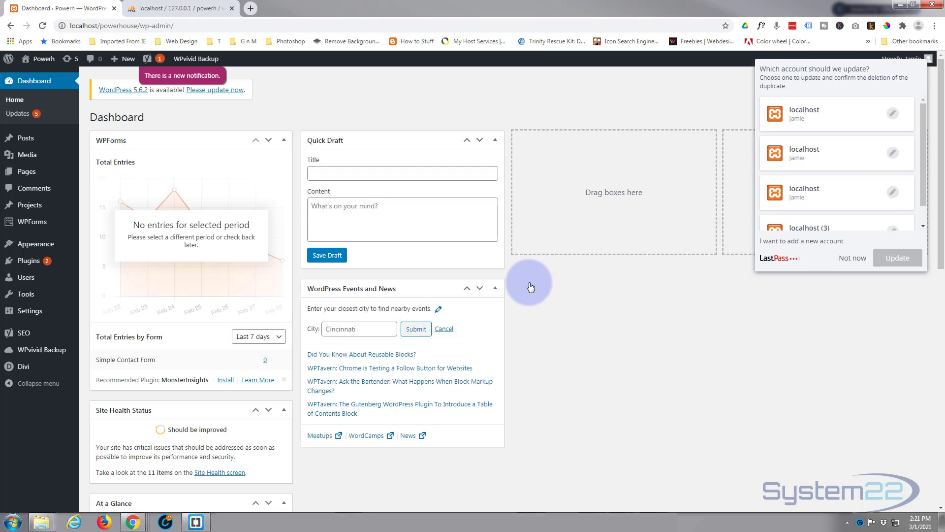
left_click(856, 258)
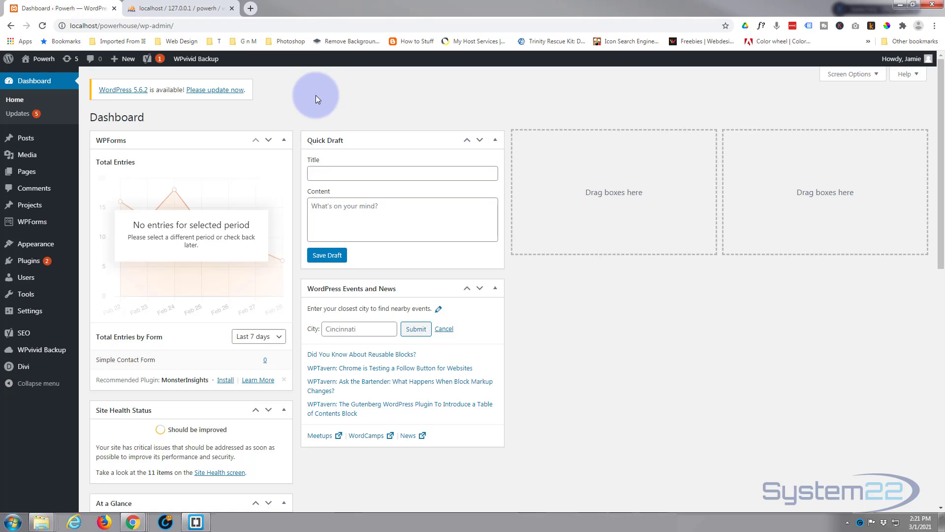
Step: Check the updated user row in phpMyAdmin, and open the Powerh site's front end from the dashboard in a new tab
left_click(182, 8)
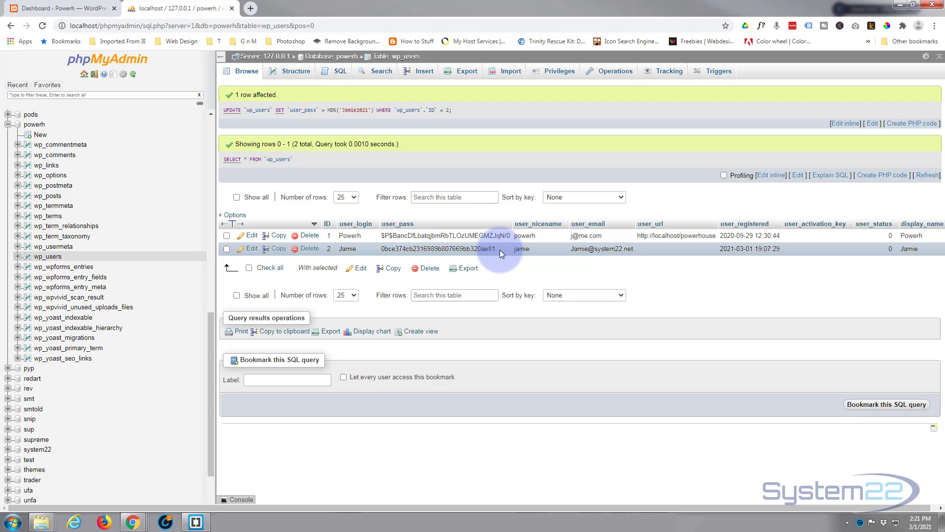
left_click(71, 9)
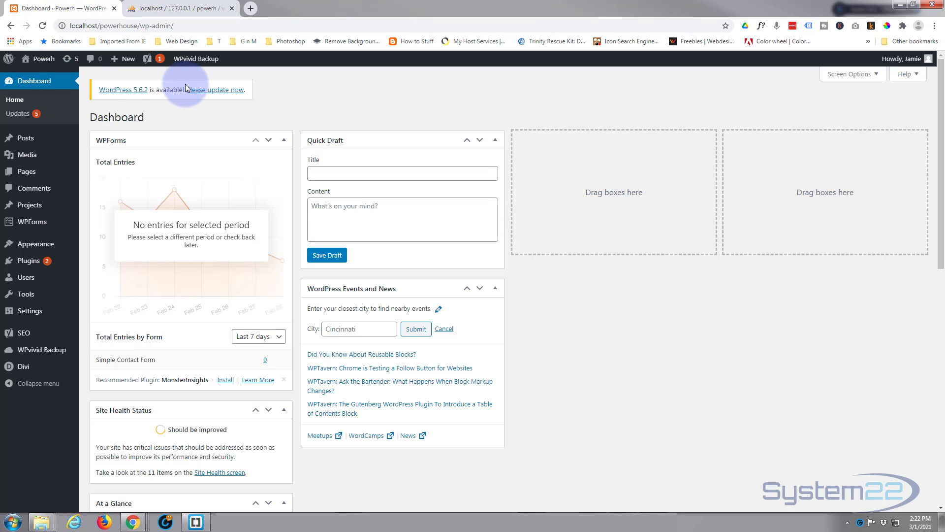
mouse_move(42, 59)
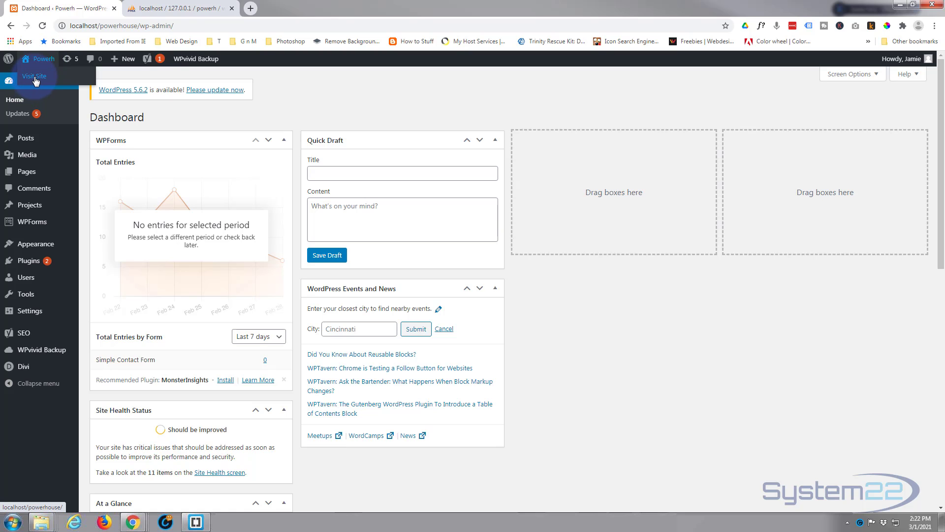
middle_click(35, 78)
left_click(166, 8)
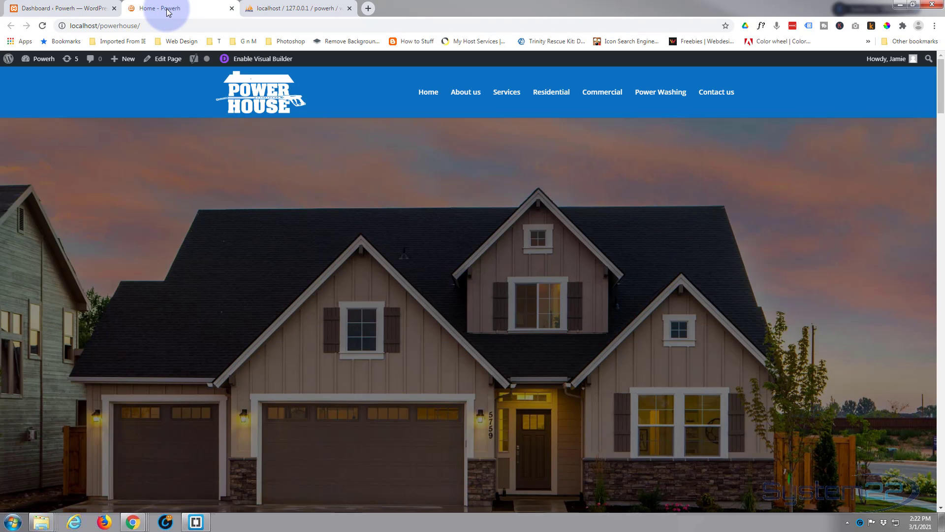